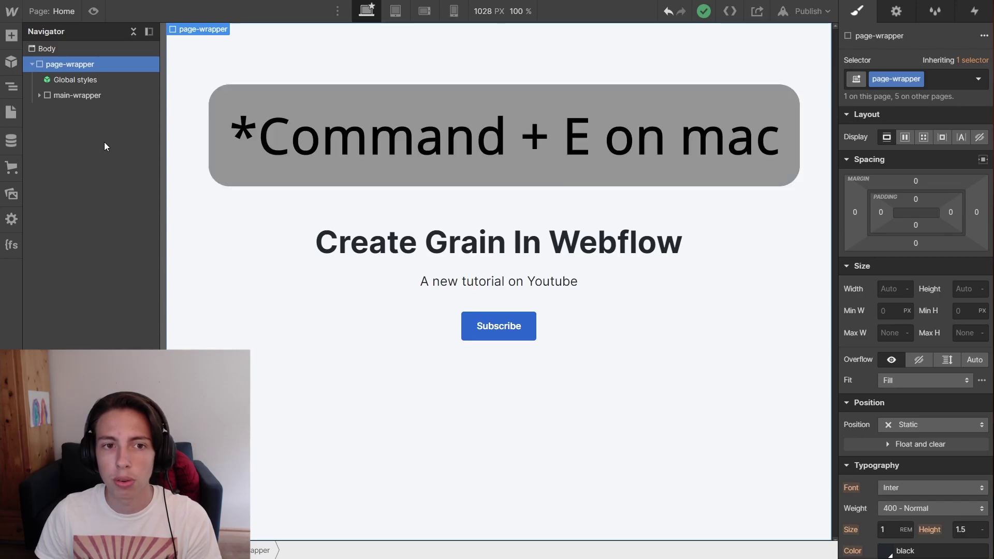
Insert a Div Block and move it to the top of page-wrapper, above Global styles and main-wrapper
{"action": "key", "text": "ctrl+e"}
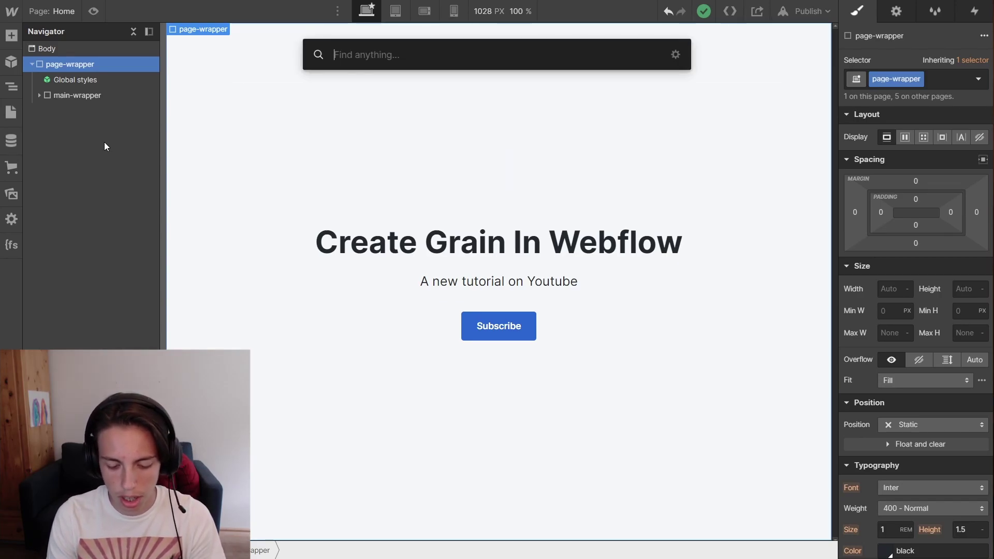
{"action": "type", "text": "d"}
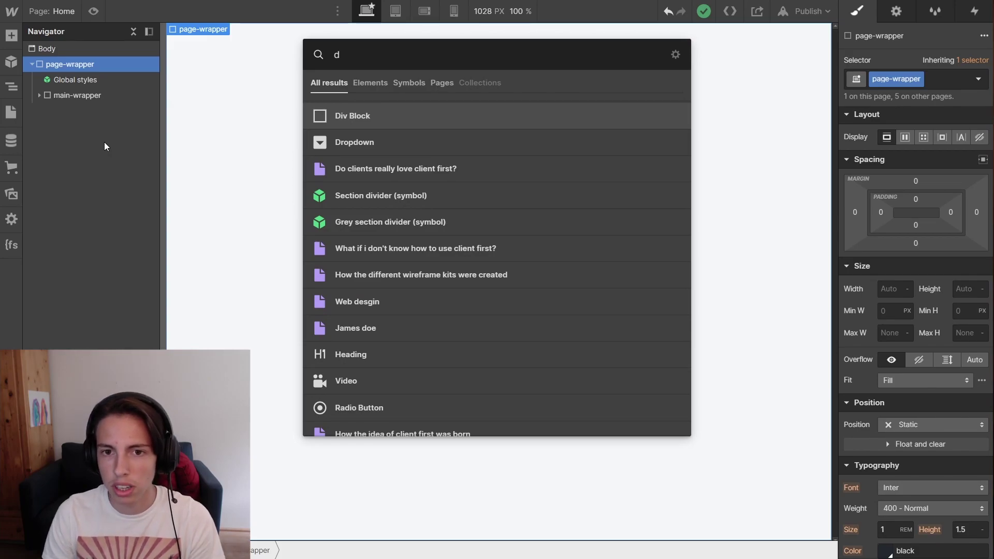
{"action": "left_click", "coordinate": [397, 115]}
{"action": "left_click_drag", "start_coordinate": [60, 113], "coordinate": [64, 77]}
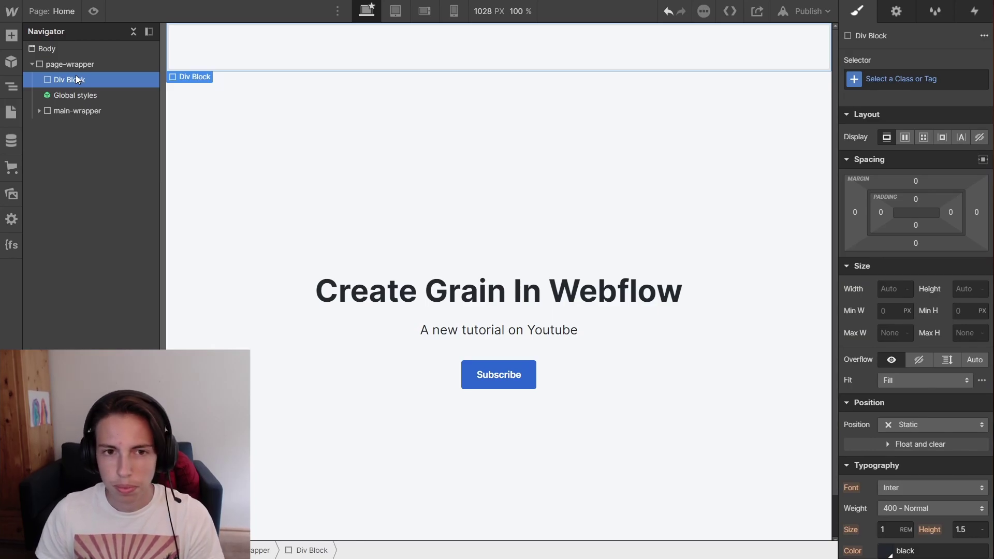
Create and apply a new class named grain-overlay to the div
{"action": "left_click", "coordinate": [914, 80]}
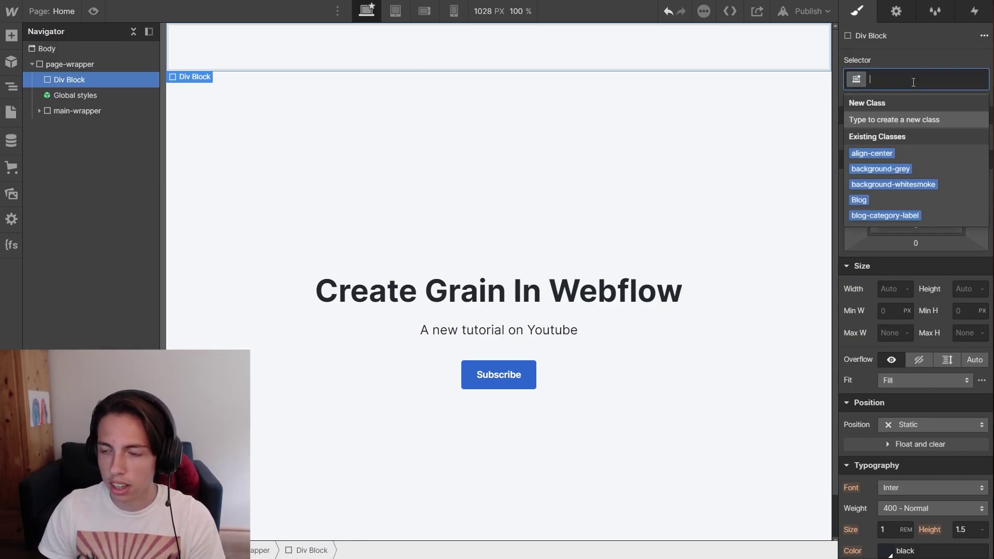
{"action": "type", "text": "grai"}
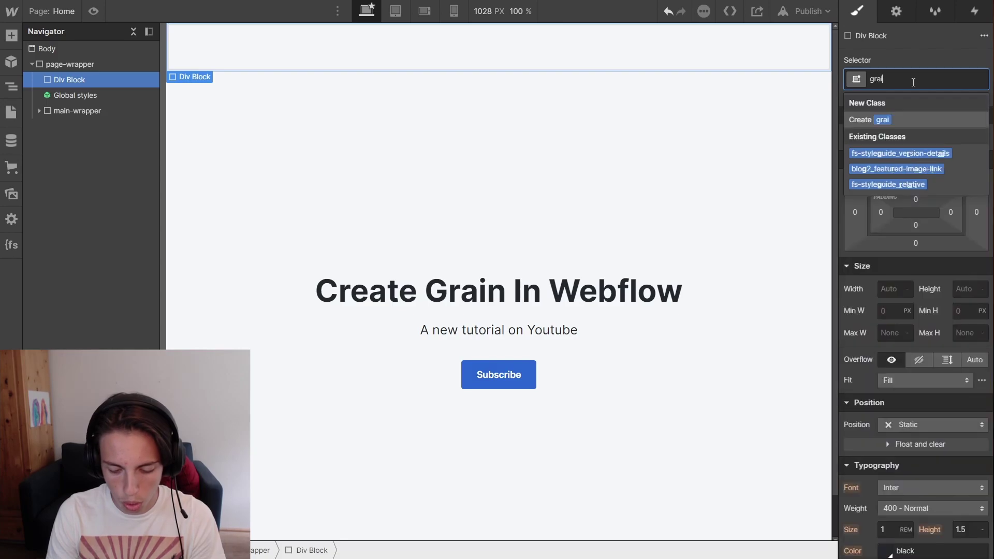
{"action": "type", "text": "n-overlay"}
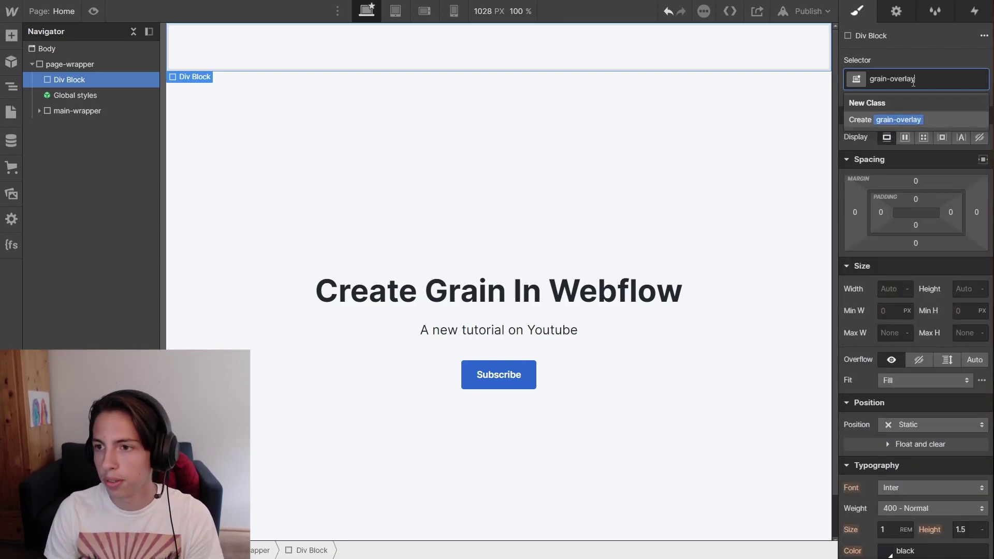
{"action": "key", "text": "Return"}
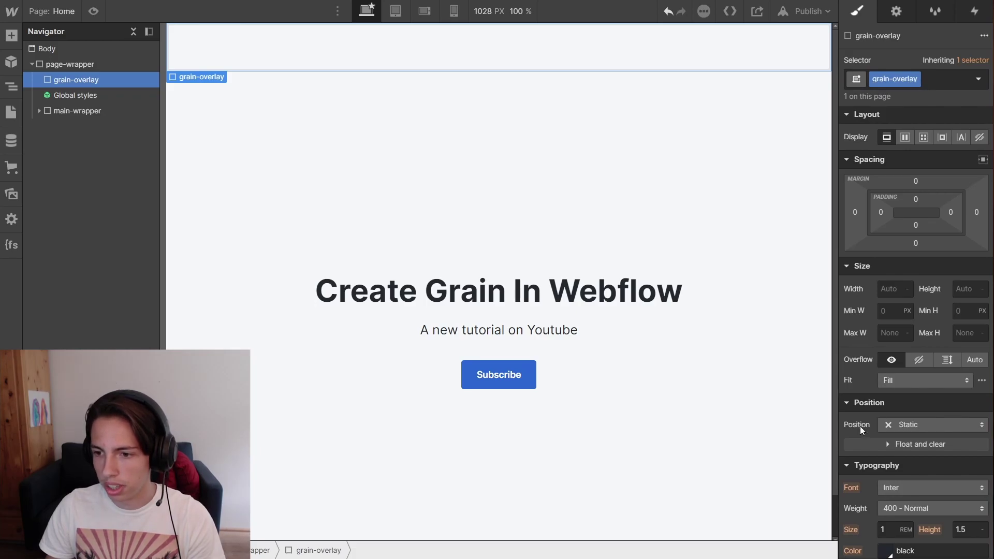
{"action": "scroll", "coordinate": [859, 427], "scroll_direction": "down", "scroll_amount": 3}
Set grain-overlay's position to Fixed with the Full preset, 0% on every side
{"action": "left_click", "coordinate": [897, 298]}
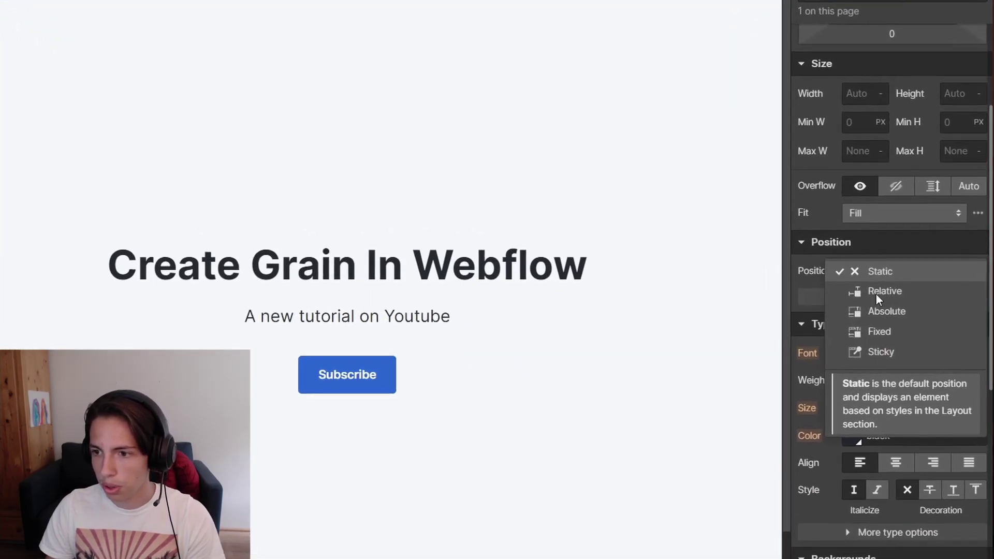
{"action": "left_click", "coordinate": [879, 331]}
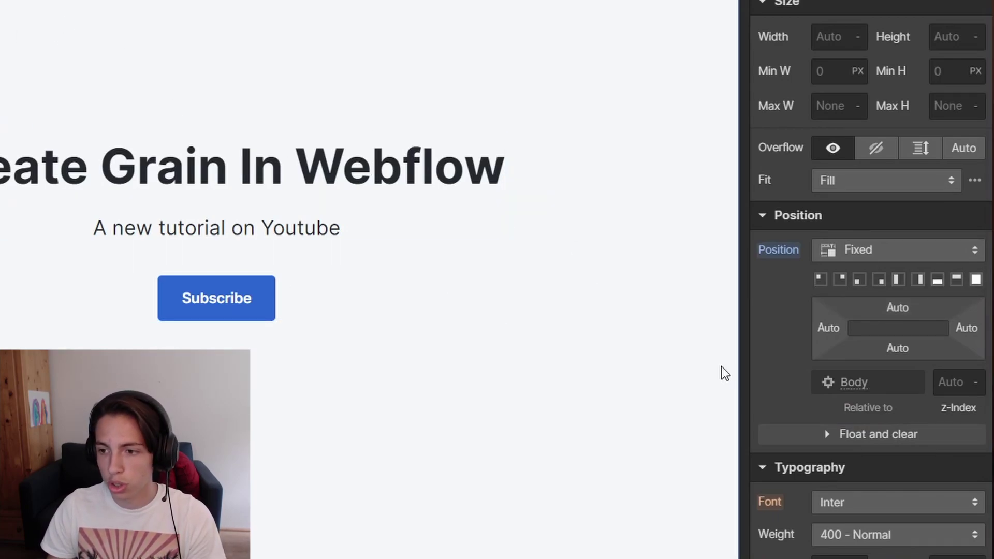
{"action": "left_click", "coordinate": [977, 280]}
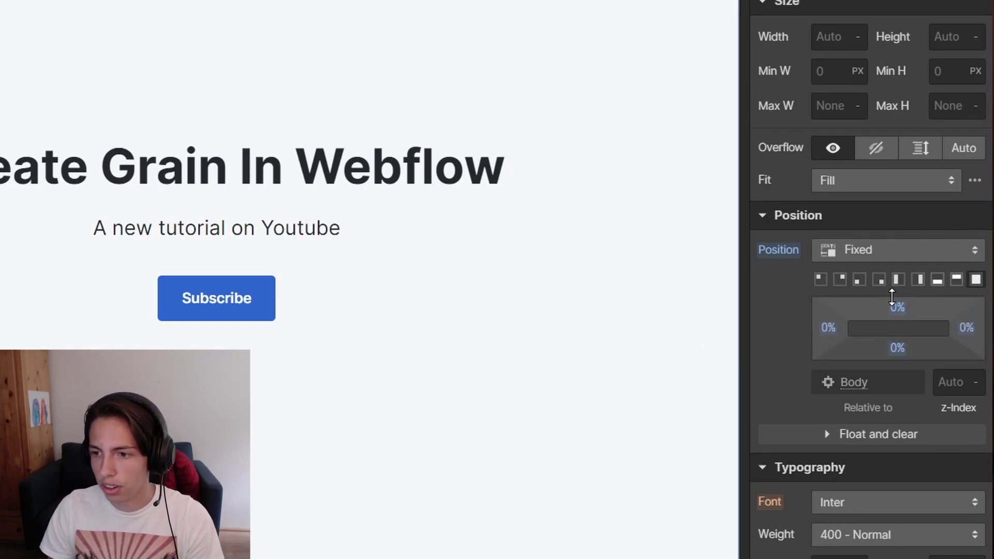
Set grain-overlay's z-index to 10
{"action": "left_click", "coordinate": [948, 383]}
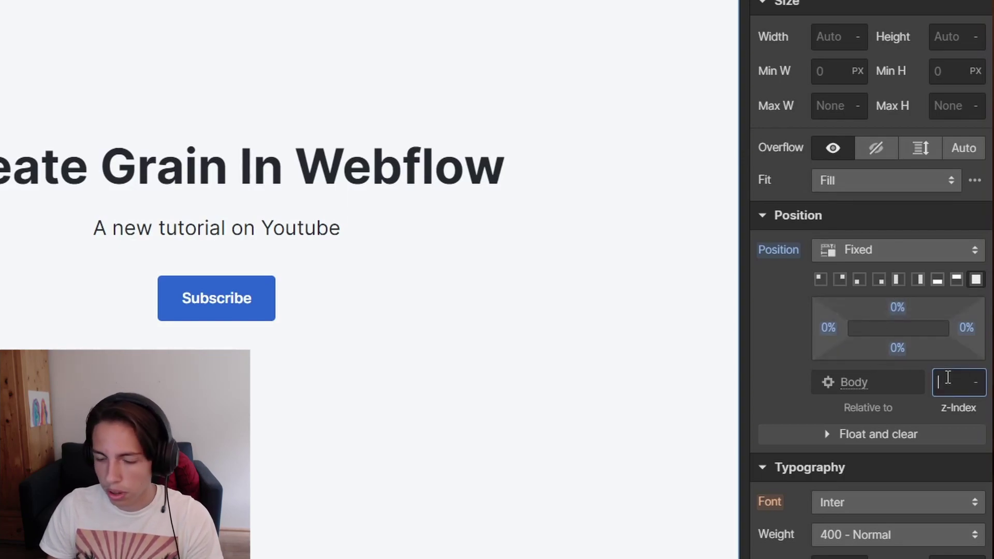
{"action": "type", "text": "1"}
{"action": "key", "text": "Return"}
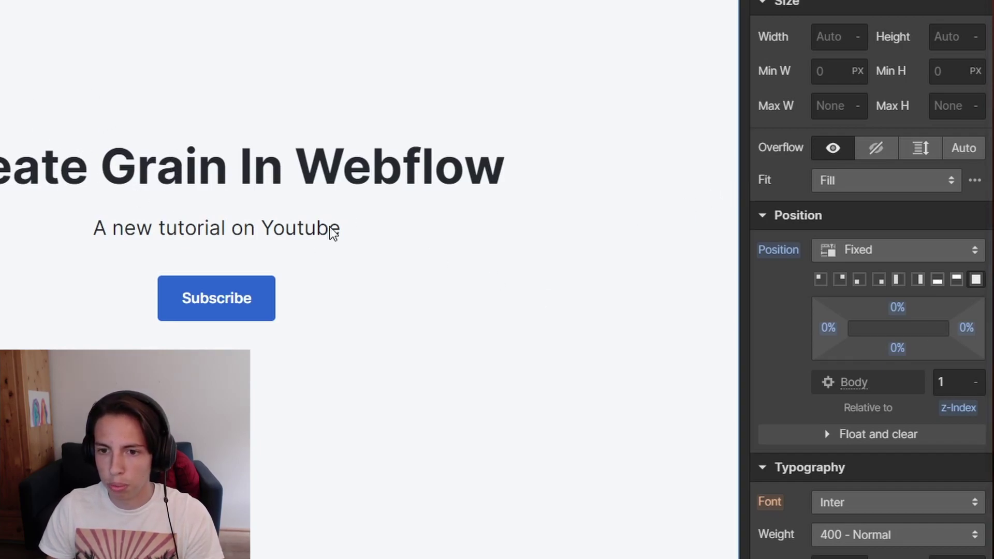
{"action": "left_click", "coordinate": [953, 388]}
{"action": "type", "text": "10"}
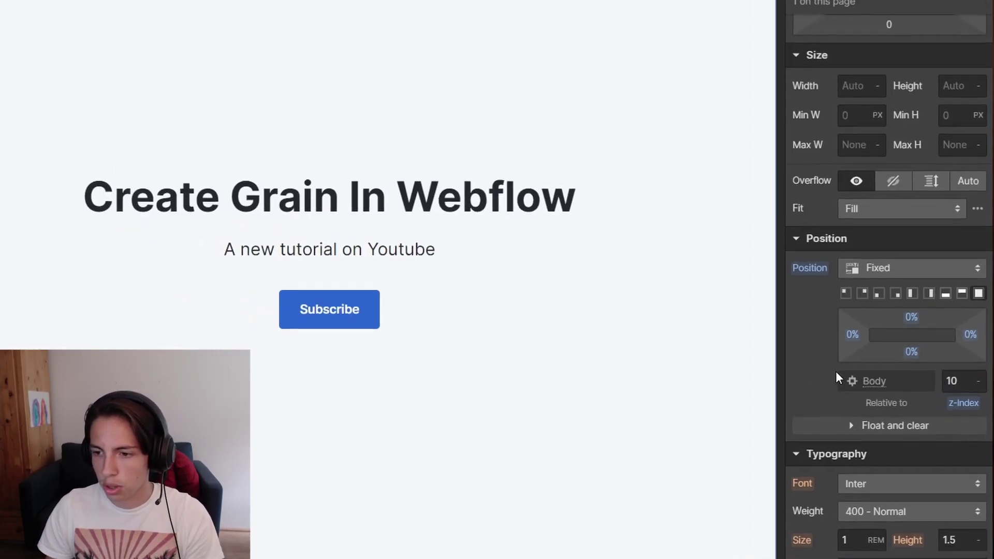
{"action": "scroll", "coordinate": [836, 373], "scroll_direction": "down", "scroll_amount": 5}
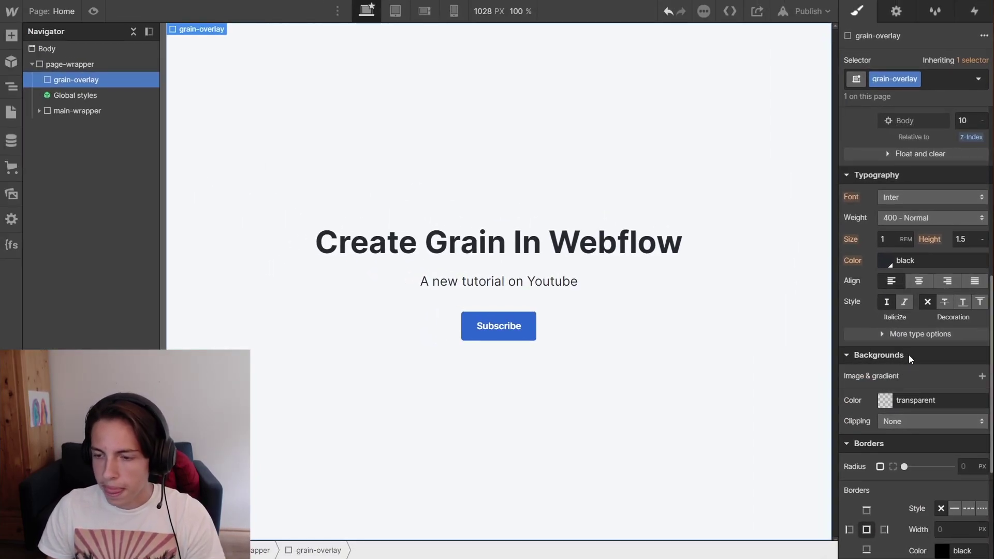
Add a background image layer using Grain gif.gif
{"action": "scroll", "coordinate": [888, 360], "scroll_direction": "down", "scroll_amount": 3}
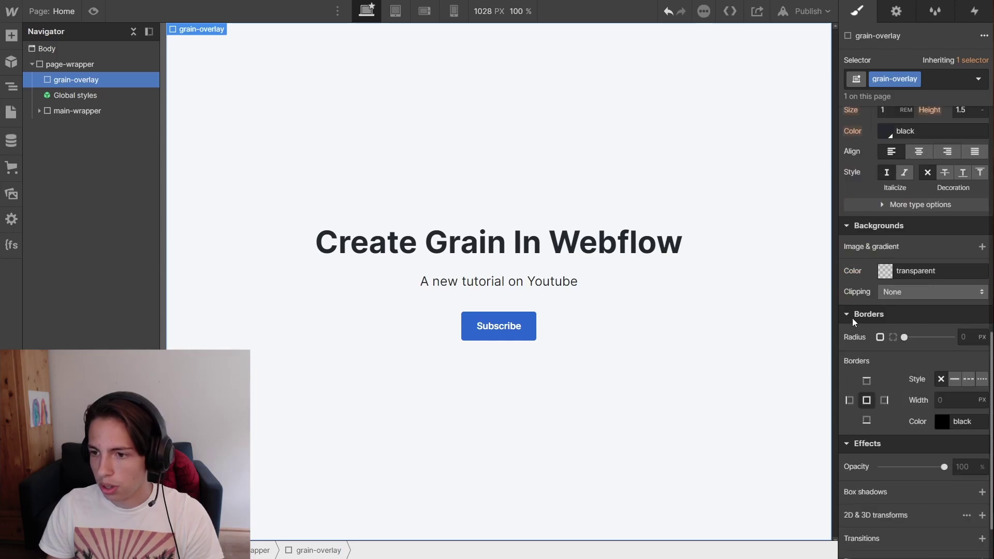
{"action": "left_click", "coordinate": [885, 273]}
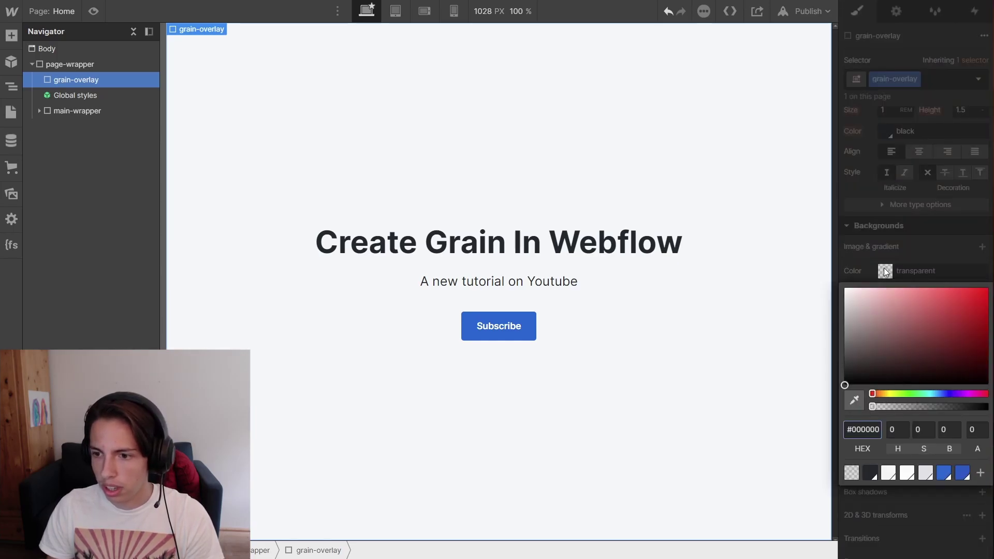
{"action": "left_click", "coordinate": [986, 268]}
{"action": "left_click", "coordinate": [982, 247]}
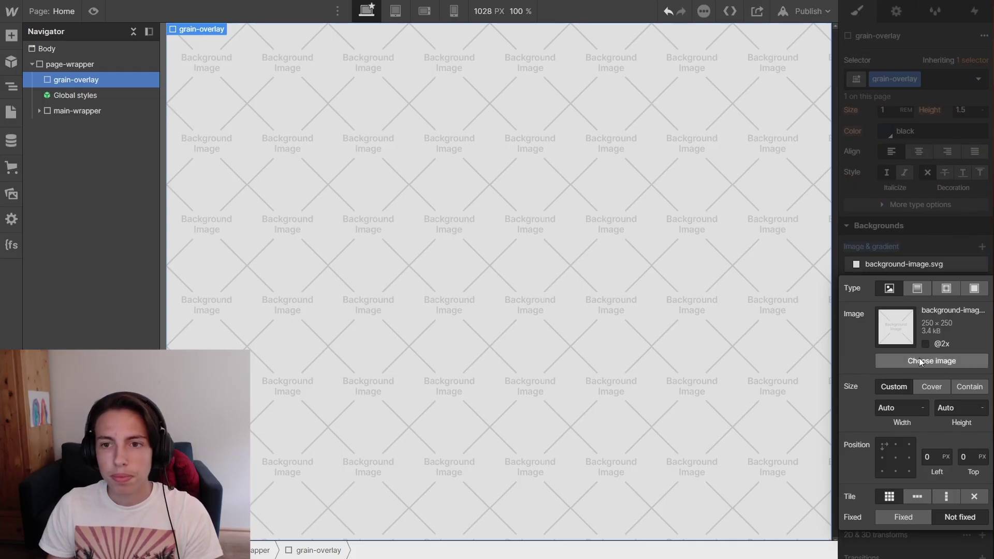
{"action": "left_click", "coordinate": [899, 361]}
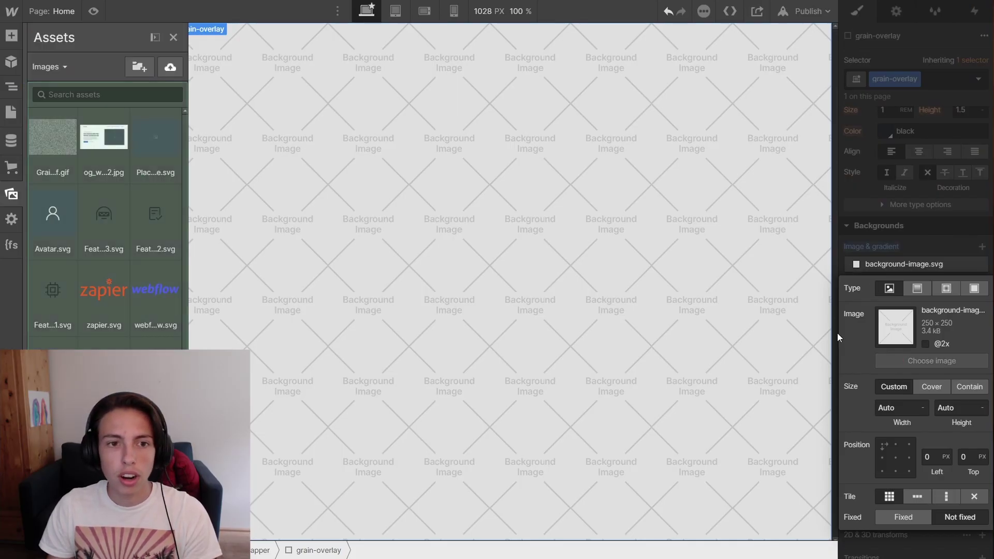
{"action": "left_click", "coordinate": [45, 141]}
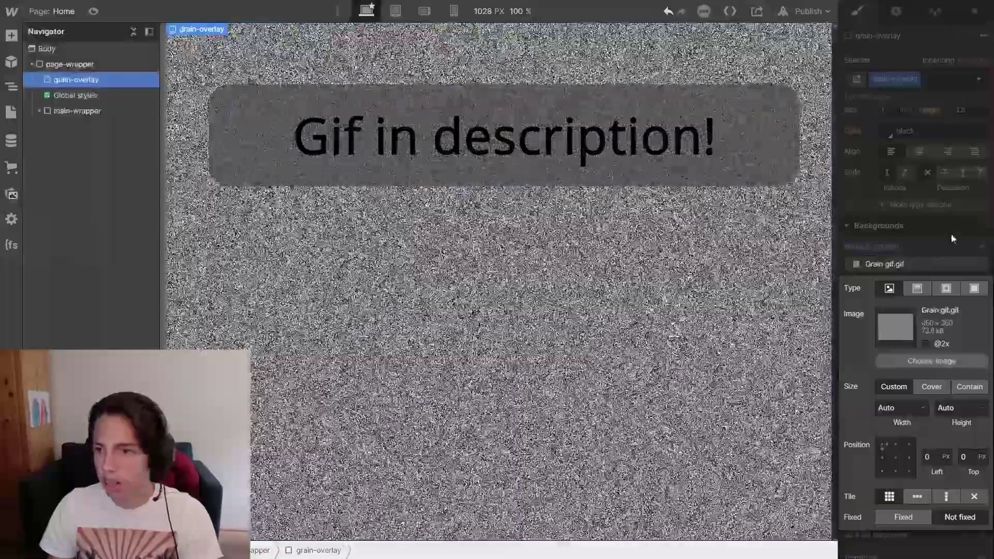
{"action": "left_click", "coordinate": [937, 247]}
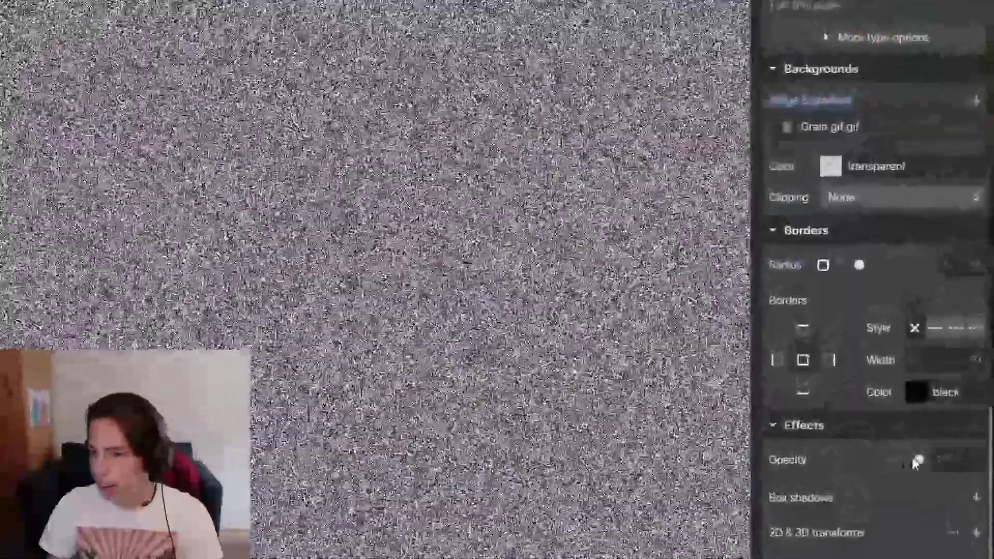
Lower the overlay's opacity to 6% and preview the page
{"action": "left_click_drag", "start_coordinate": [943, 486], "coordinate": [894, 487]}
{"action": "left_click_drag", "start_coordinate": [844, 463], "coordinate": [830, 464]}
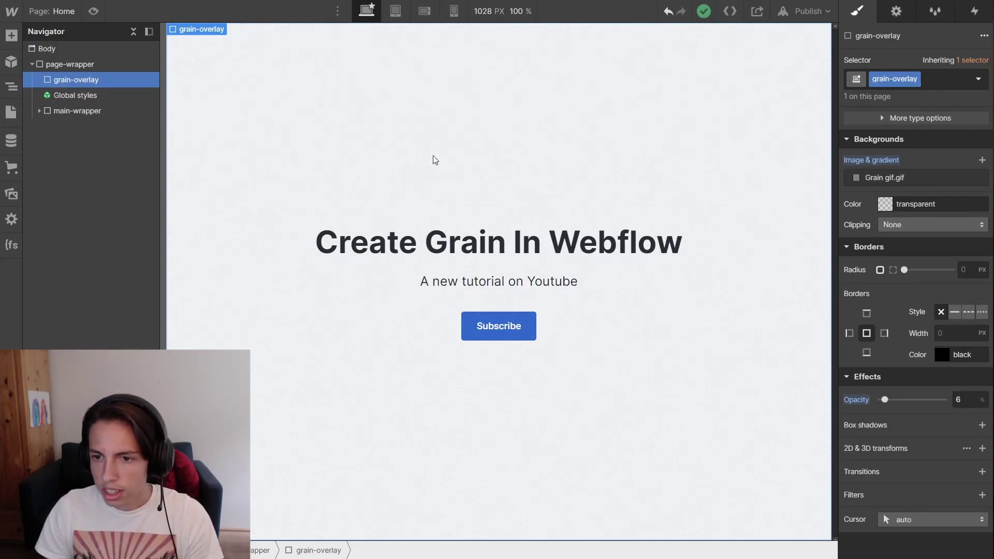
{"action": "left_click", "coordinate": [95, 13]}
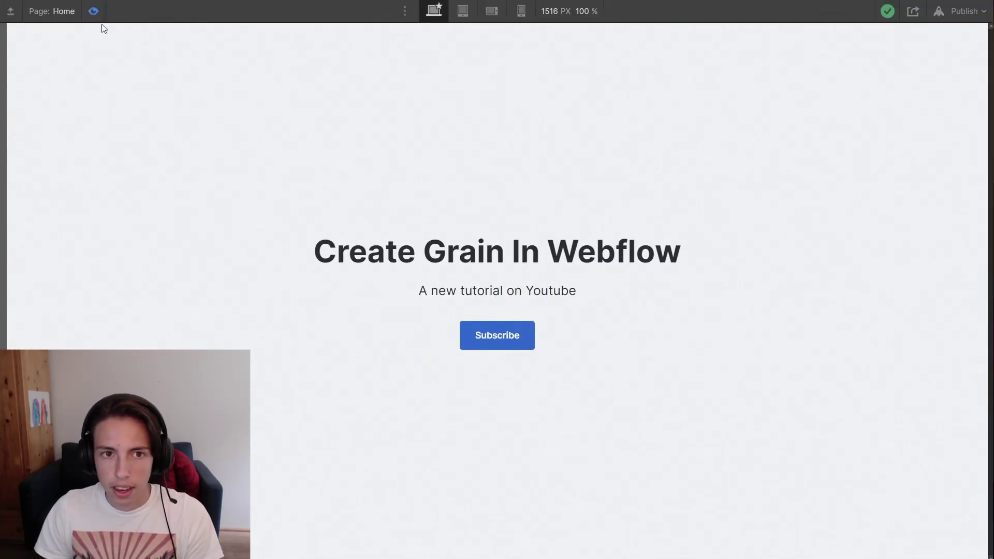
{"action": "left_click", "coordinate": [94, 12]}
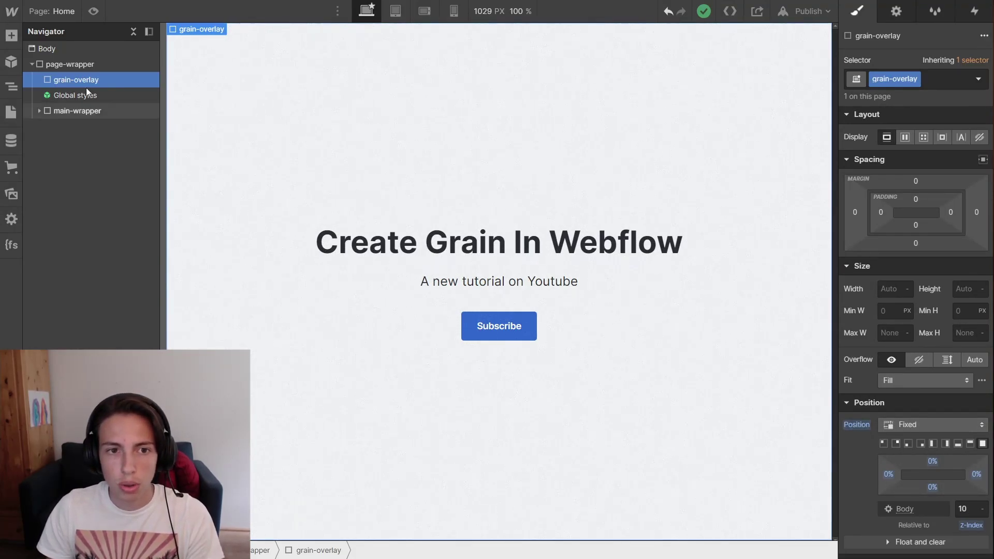
Insert an HTML Embed from the Components section into grain-overlay
{"action": "left_click", "coordinate": [15, 40]}
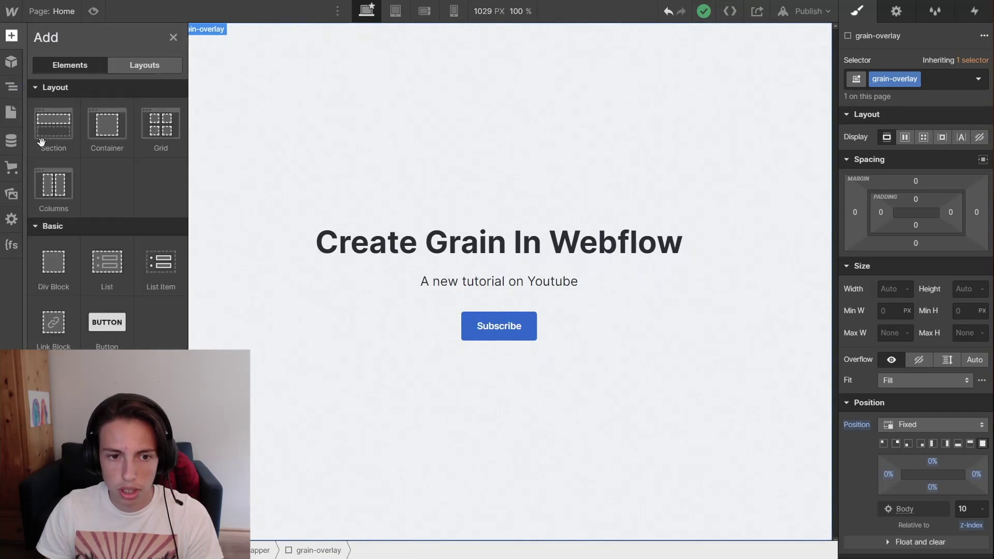
{"action": "scroll", "coordinate": [104, 223], "scroll_direction": "down", "scroll_amount": 10}
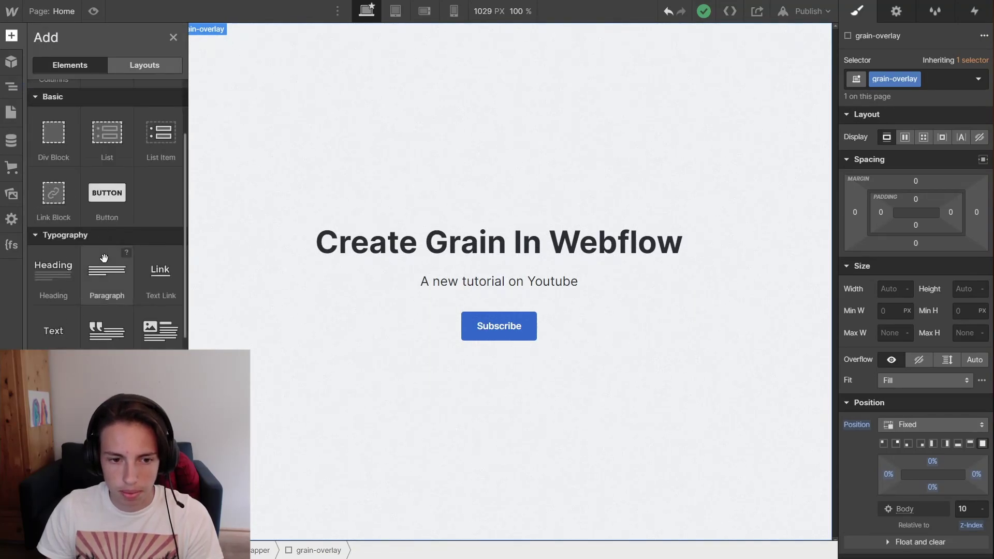
{"action": "left_click", "coordinate": [167, 384]}
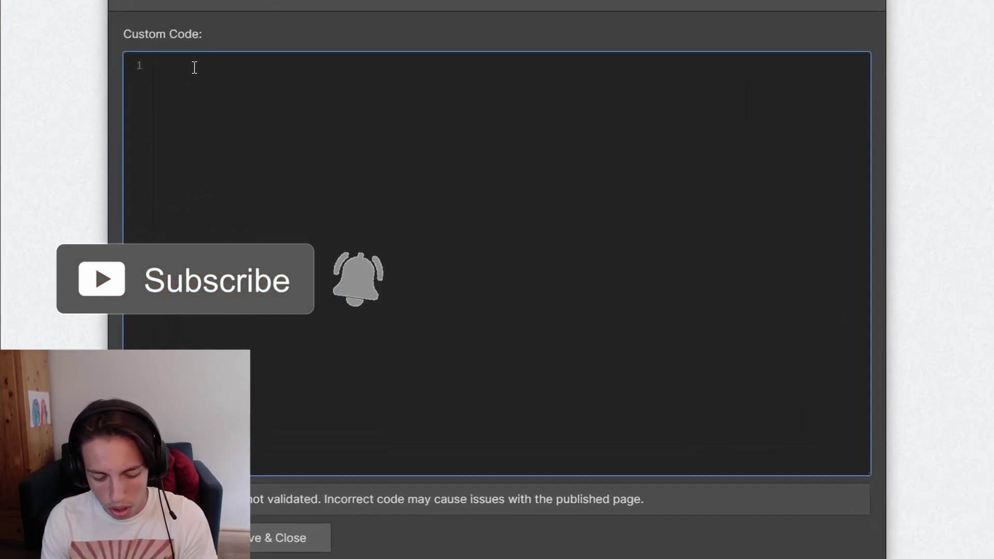
Write a <style> block with .grain-overlay { pointer-events: none } in the embed editor
{"action": "type", "text": "<styl"}
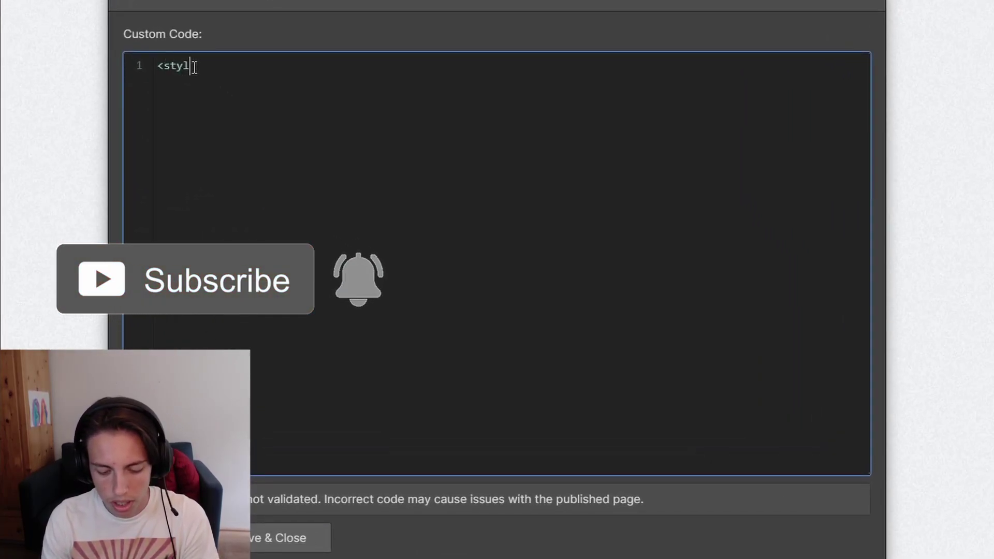
{"action": "type", "text": "e>"}
{"action": "key", "text": "Return"}
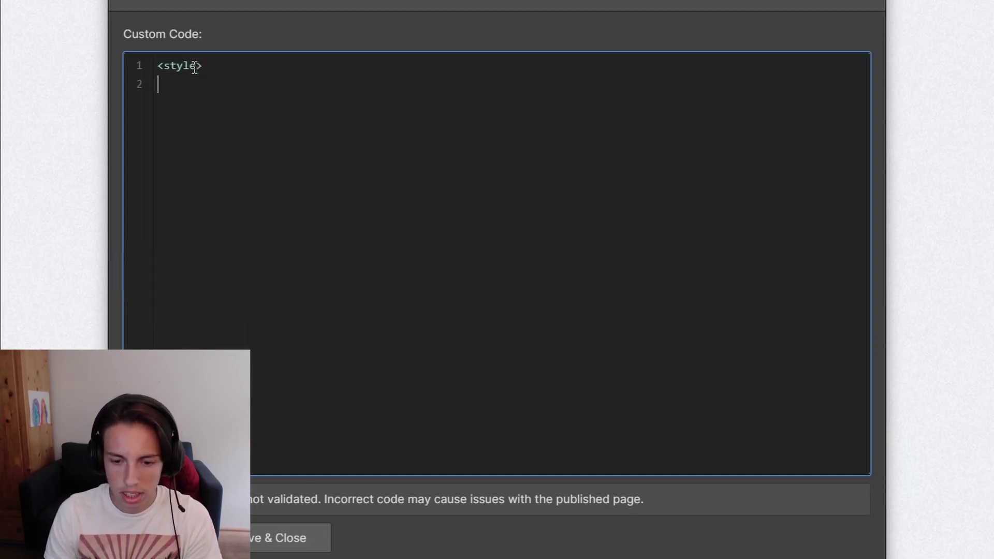
{"action": "type", "text": "."}
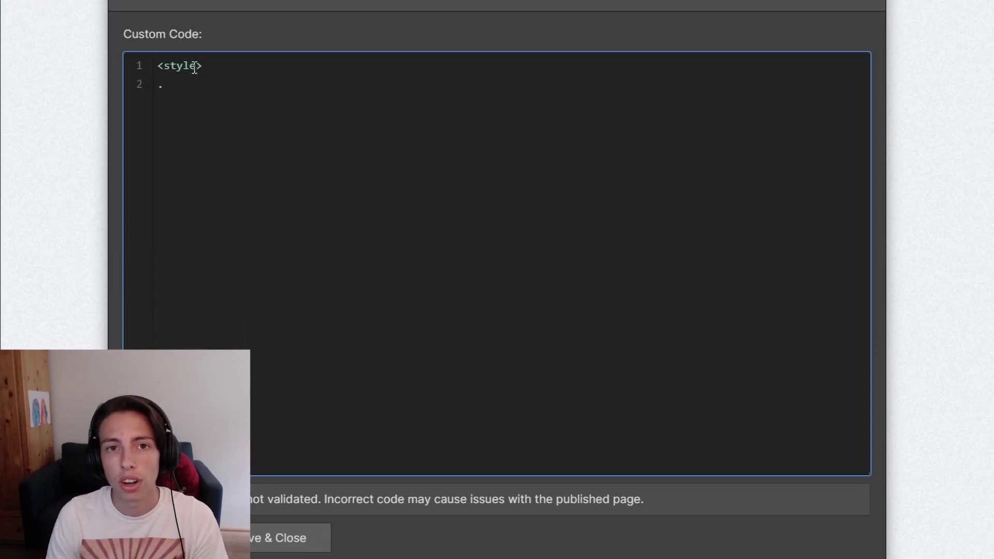
{"action": "type", "text": "gra"}
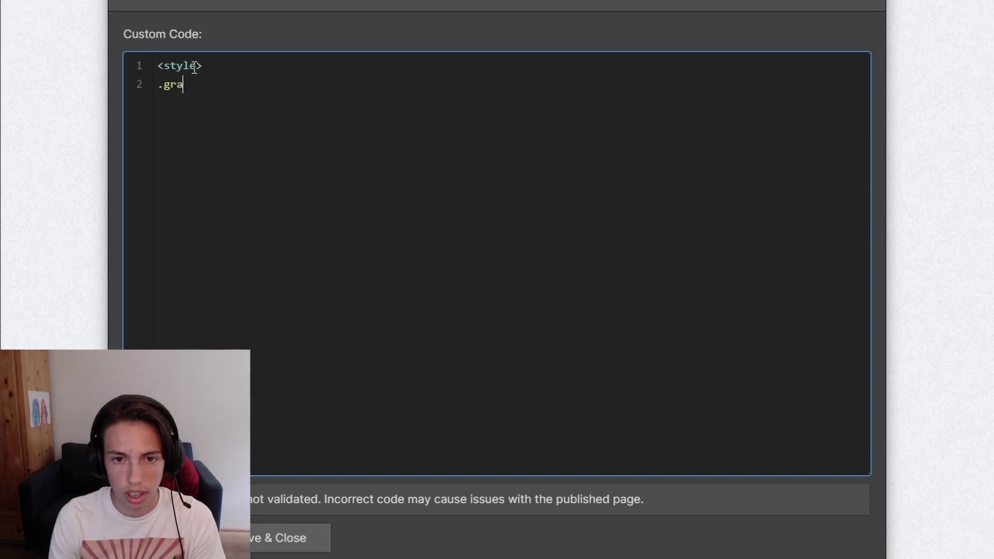
{"action": "type", "text": "in-"}
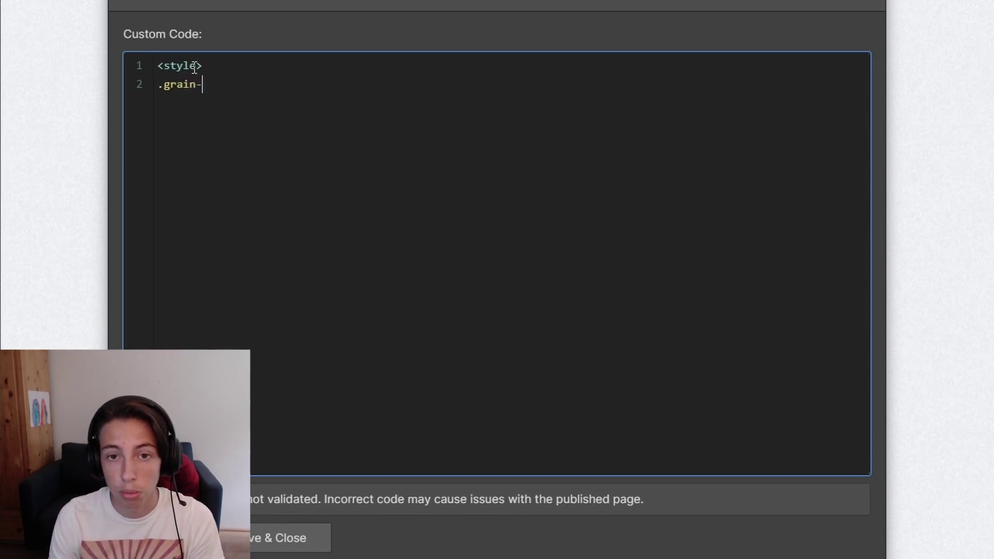
{"action": "type", "text": "overlay"}
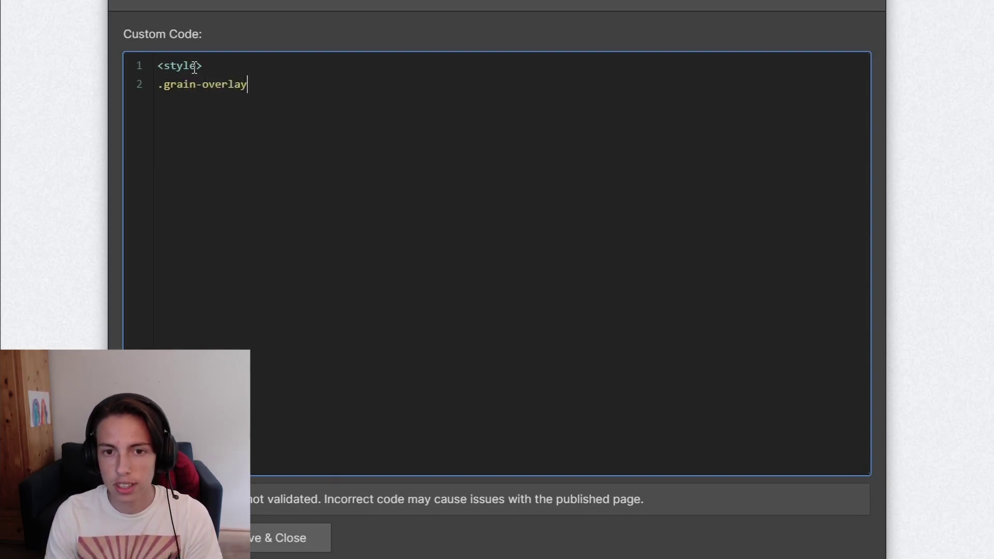
{"action": "type", "text": " {"}
{"action": "key", "text": "Return"}
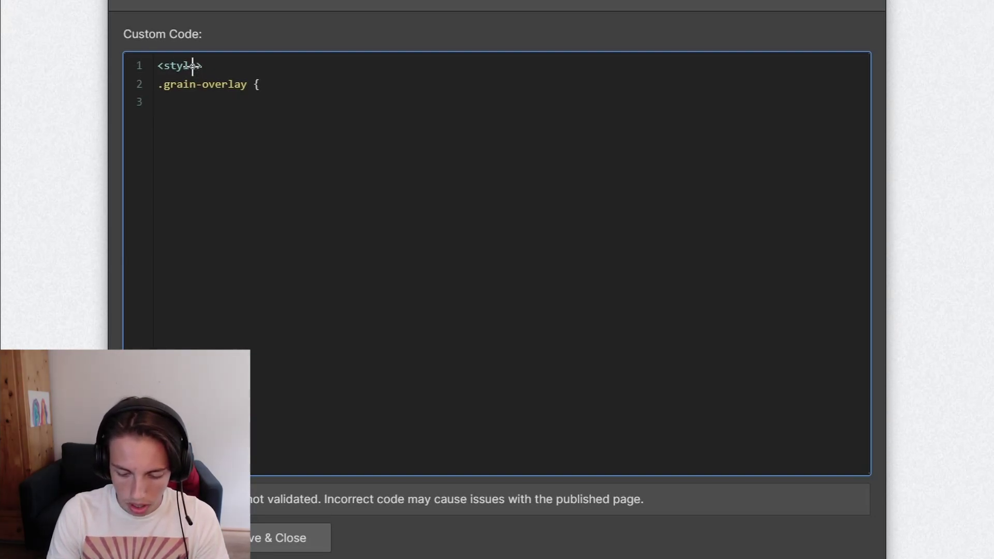
{"action": "type", "text": "}"}
{"action": "left_click", "coordinate": [266, 88]}
{"action": "key", "text": "Return"}
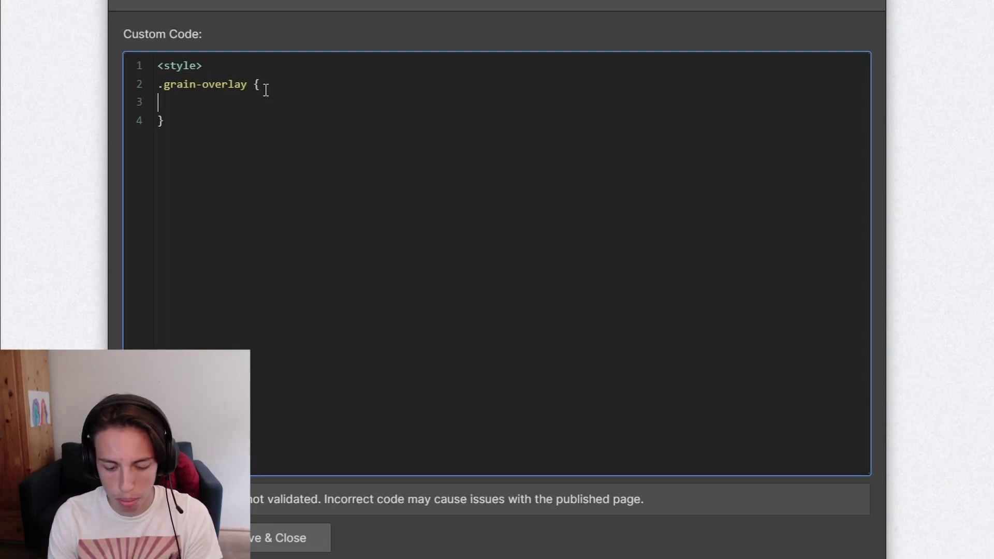
{"action": "type", "text": "pointer-"}
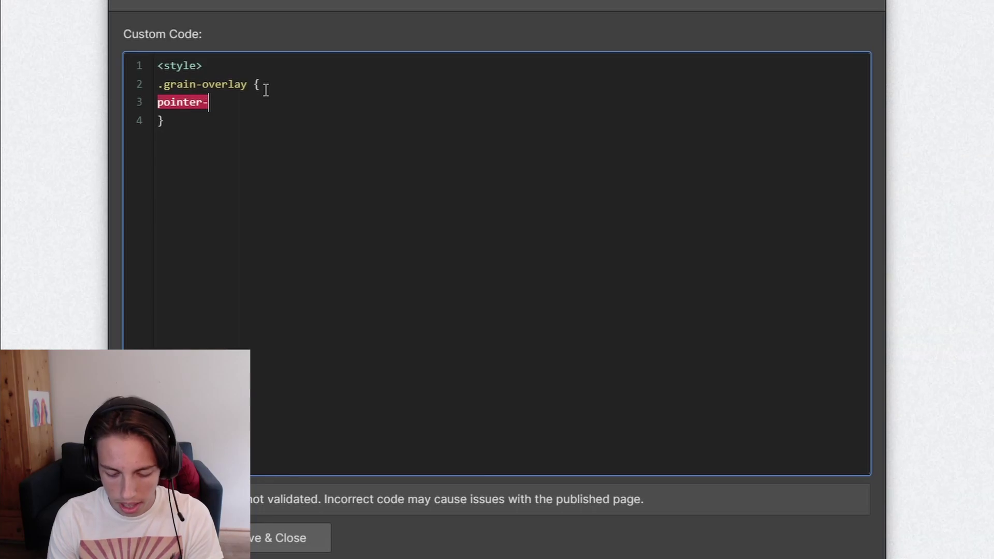
{"action": "type", "text": "events: "}
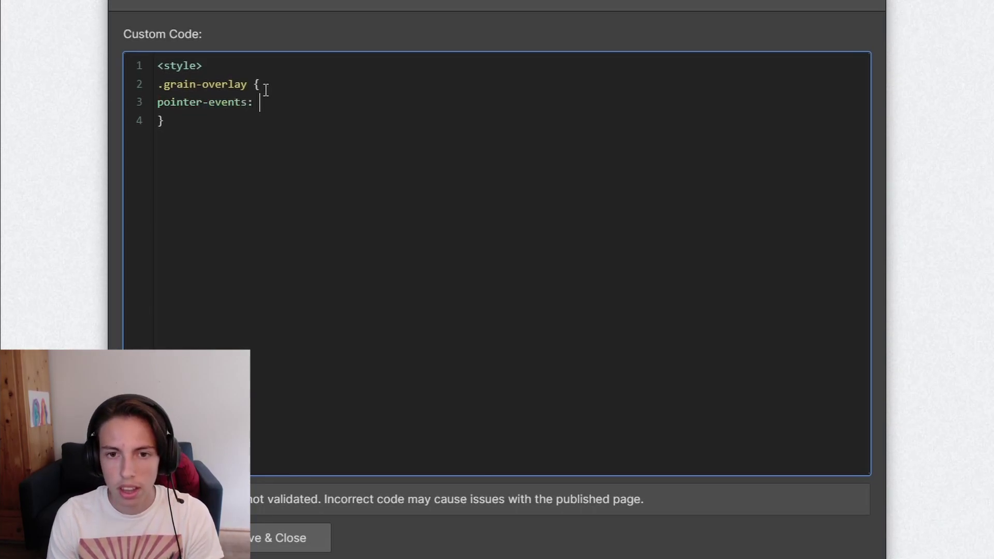
{"action": "type", "text": "n"}
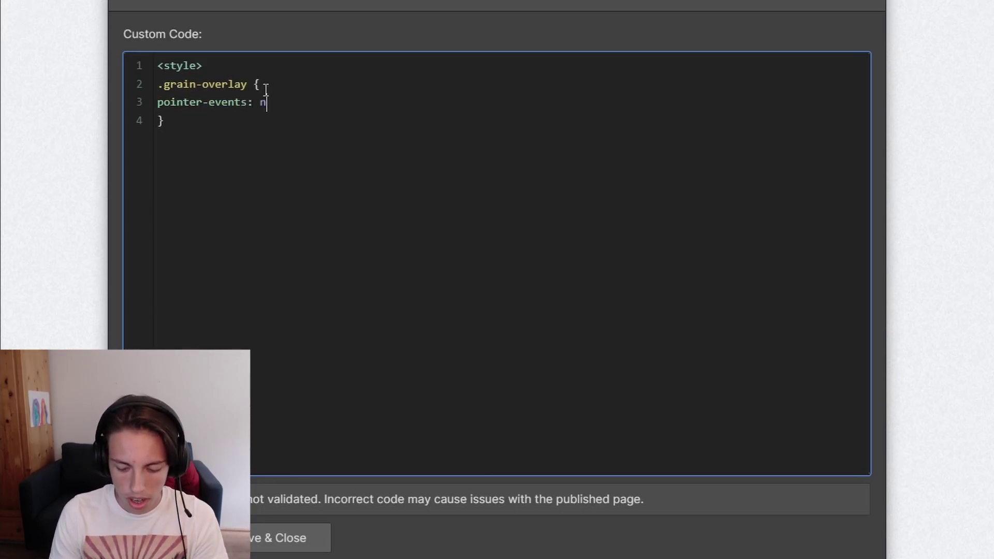
{"action": "type", "text": "one;"}
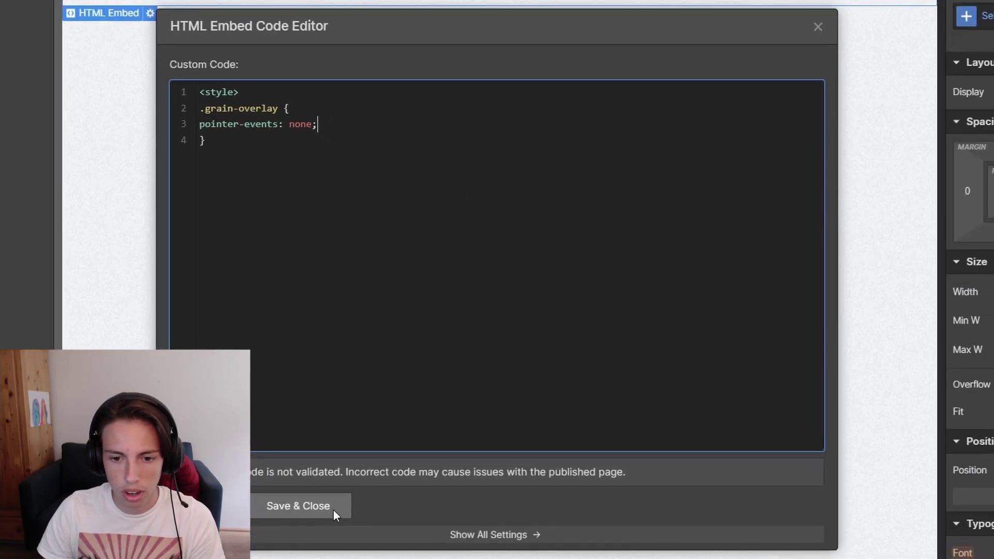
{"action": "left_click", "coordinate": [331, 507]}
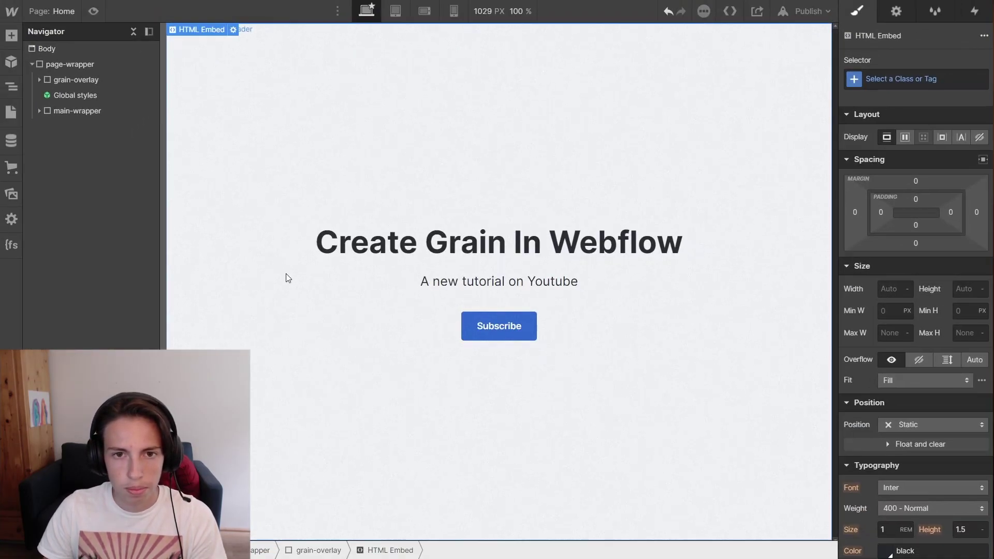
{"action": "left_click", "coordinate": [396, 246]}
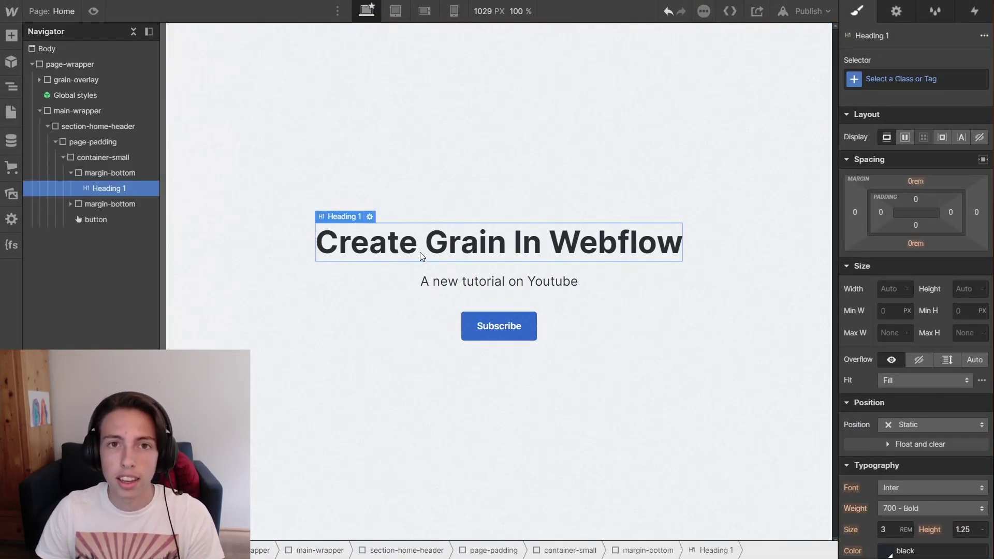
{"action": "left_click", "coordinate": [94, 11]}
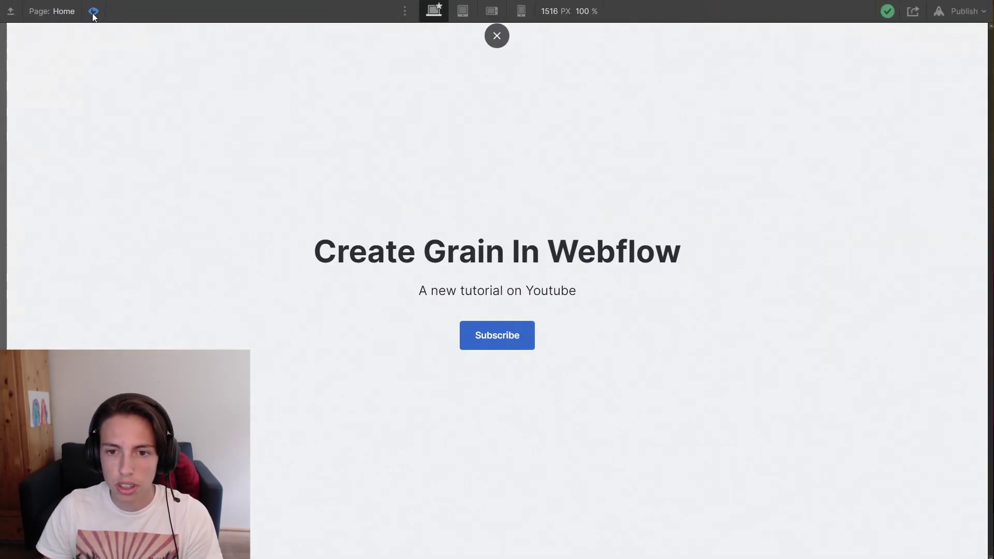
{"action": "left_click", "coordinate": [93, 11]}
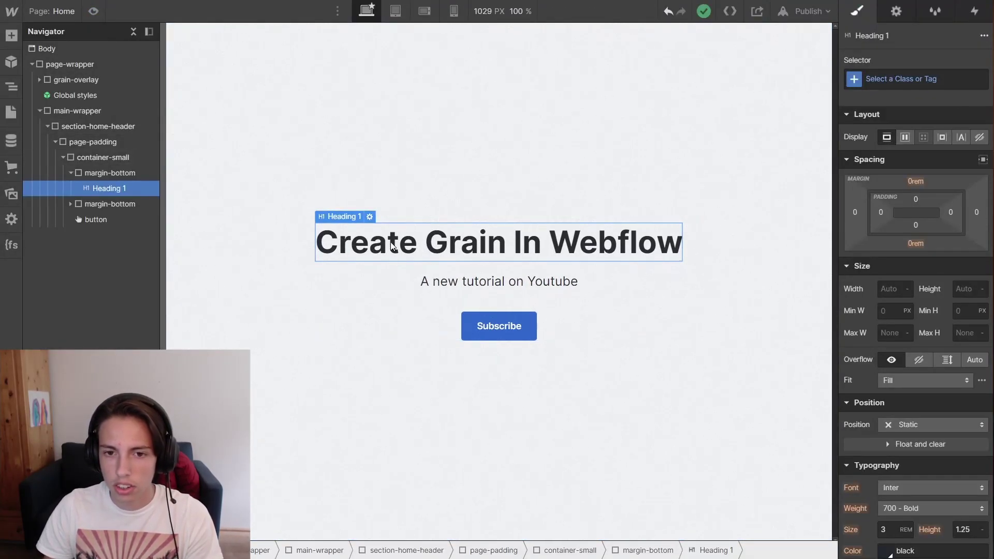
Collapse the two margin-bottom groups in the Navigator
{"action": "left_click", "coordinate": [438, 275]}
{"action": "left_click", "coordinate": [451, 255]}
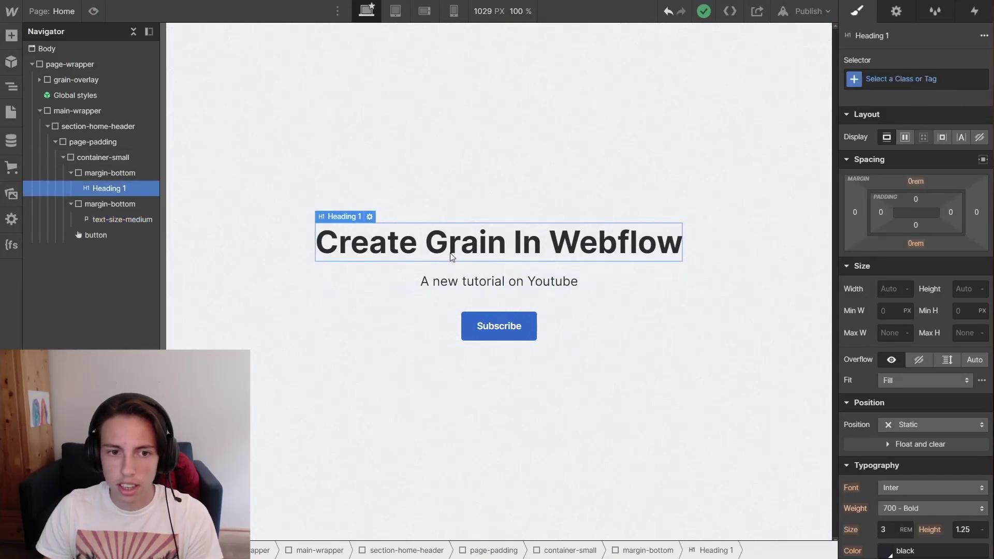
{"action": "left_click", "coordinate": [70, 173]}
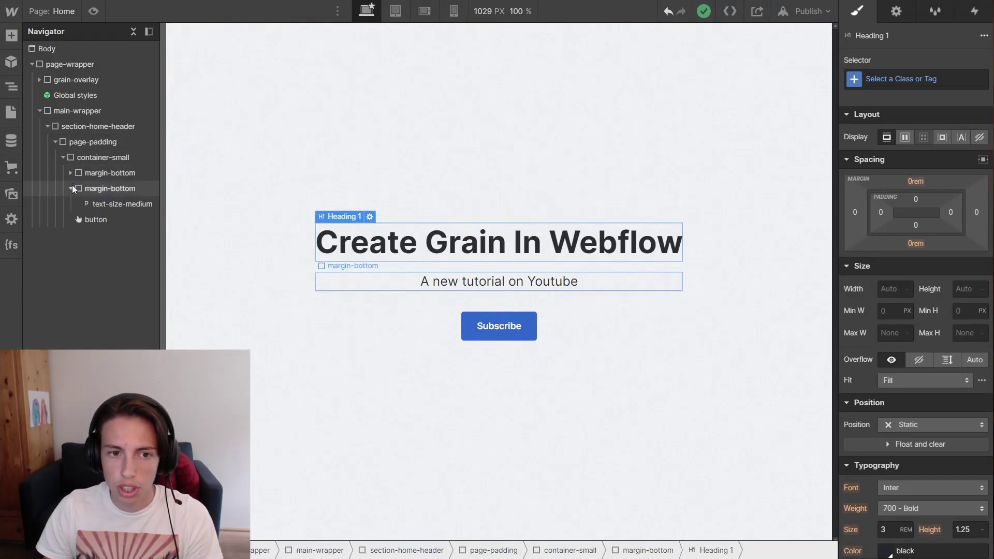
{"action": "left_click", "coordinate": [71, 187]}
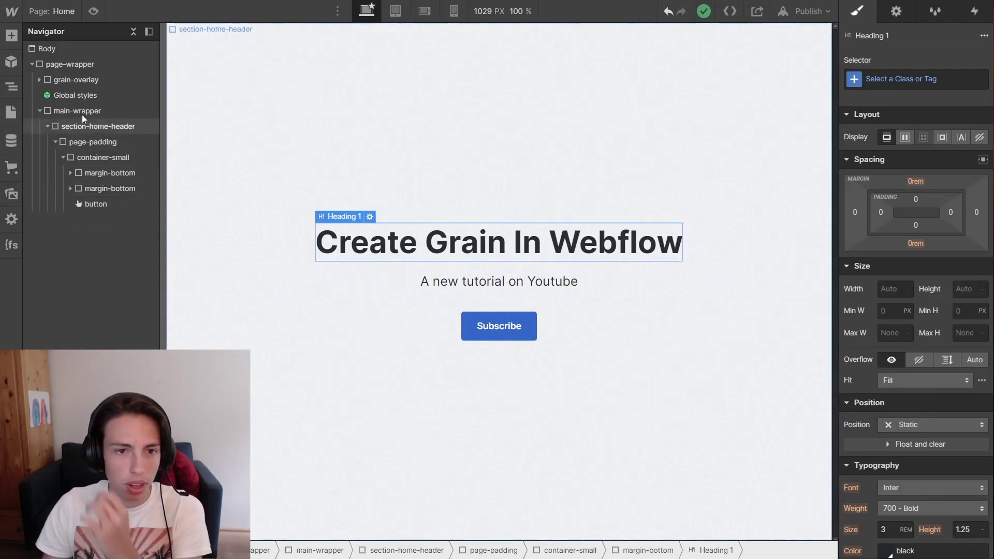
Select grain-overlay and reduce its opacity to 3%
{"action": "left_click", "coordinate": [86, 79]}
{"action": "scroll", "coordinate": [938, 468], "scroll_direction": "down", "scroll_amount": 8}
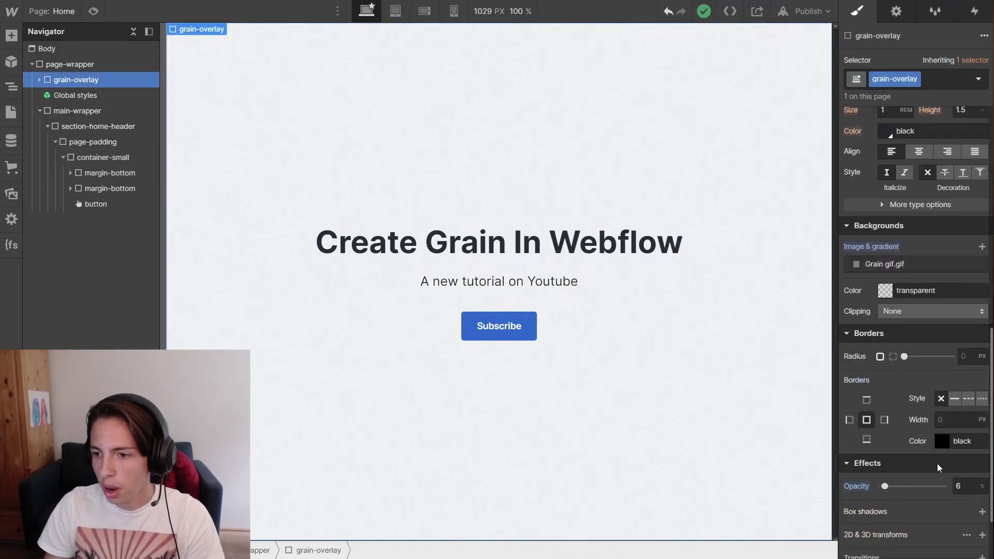
{"action": "scroll", "coordinate": [938, 467], "scroll_direction": "down", "scroll_amount": 2}
{"action": "left_click_drag", "start_coordinate": [886, 400], "coordinate": [885, 400]}
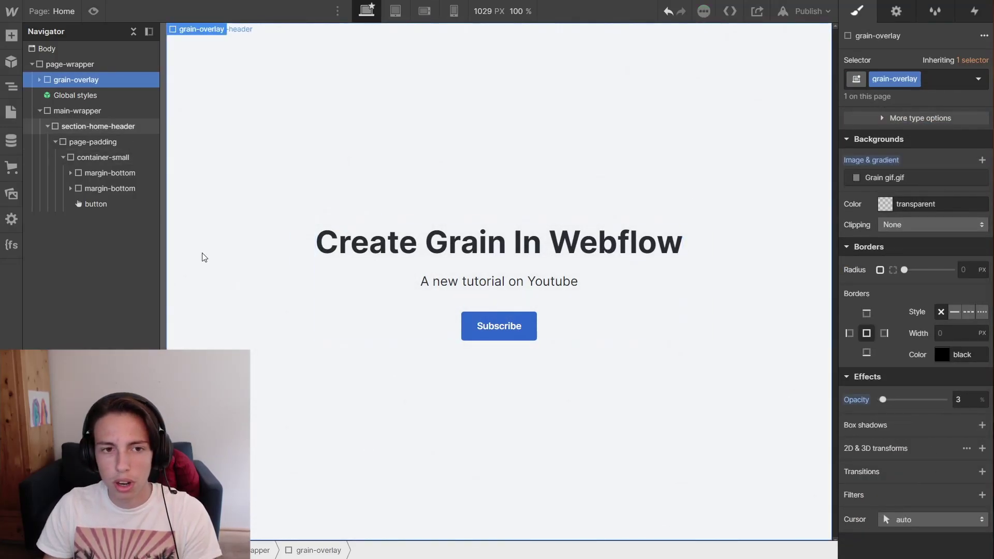
{"action": "left_click", "coordinate": [39, 111]}
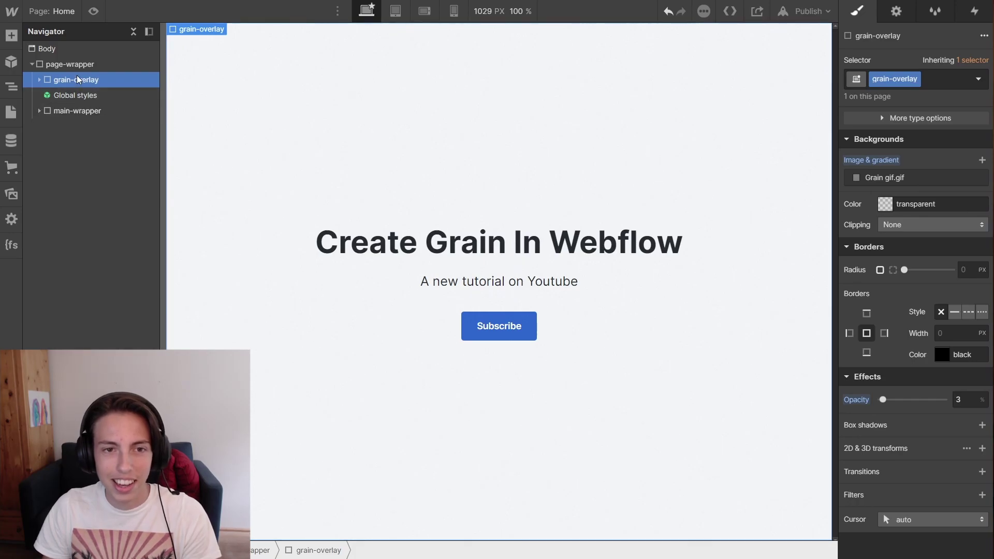